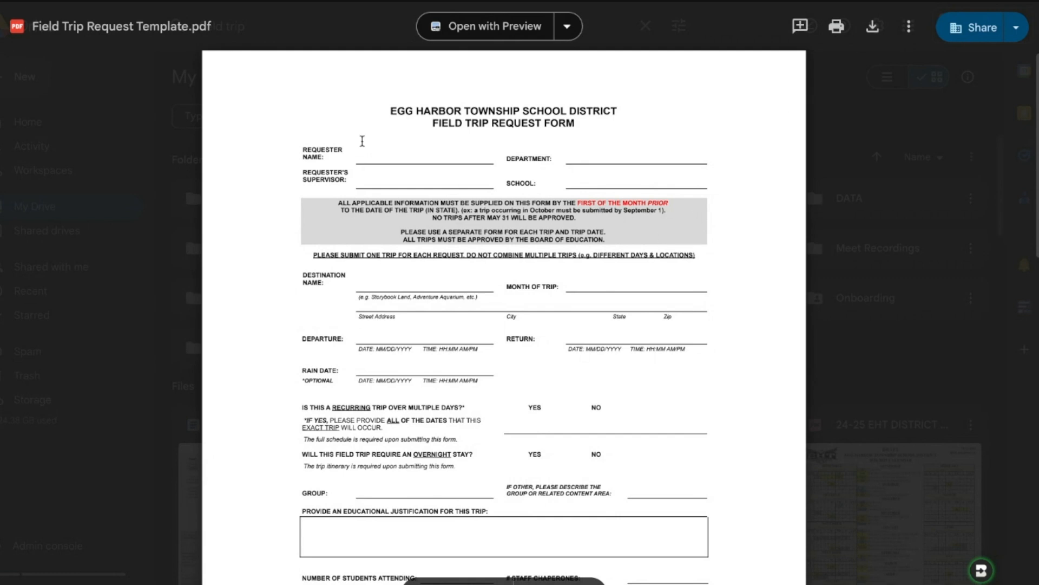
Step: Read through the Field Trip Request Template, from the requester and destination fields to the transportation details, costs and signature section
{"action": "scroll", "coordinate": [355, 165], "scroll_direction": "down", "scroll_amount": 1}
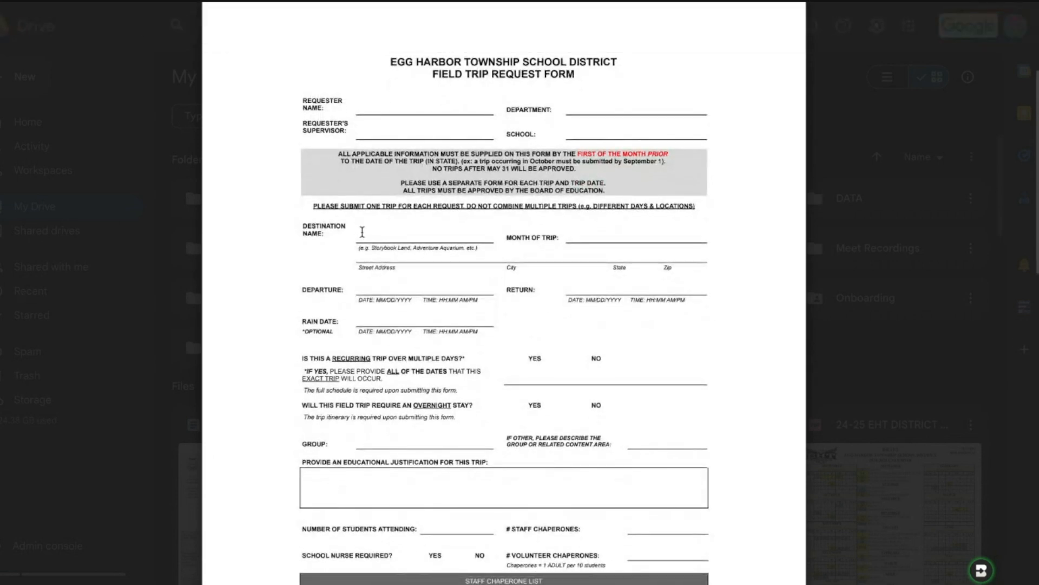
{"action": "scroll", "coordinate": [362, 192], "scroll_direction": "down", "scroll_amount": 2}
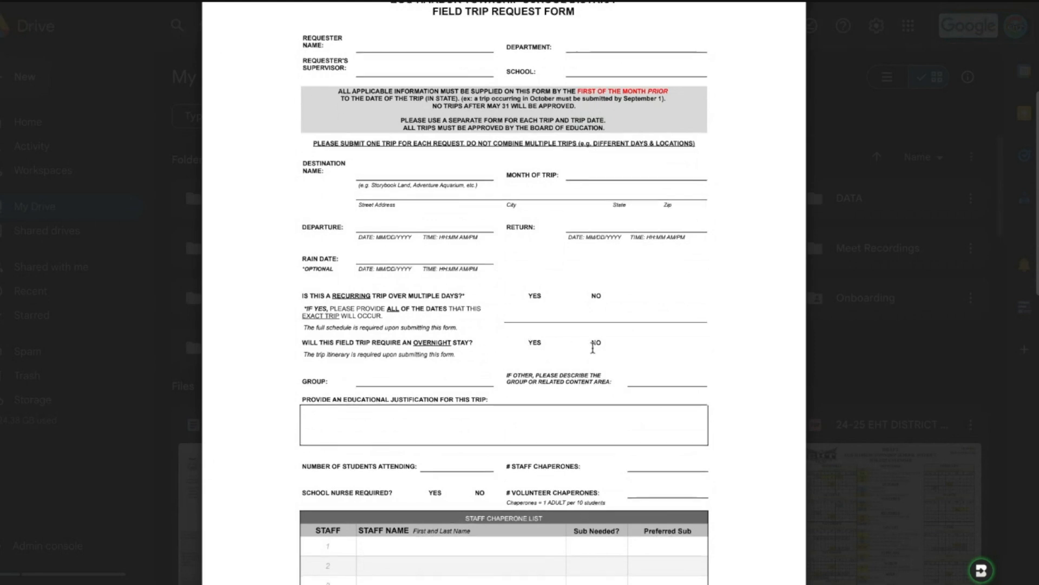
{"action": "scroll", "coordinate": [573, 346], "scroll_direction": "down", "scroll_amount": 3}
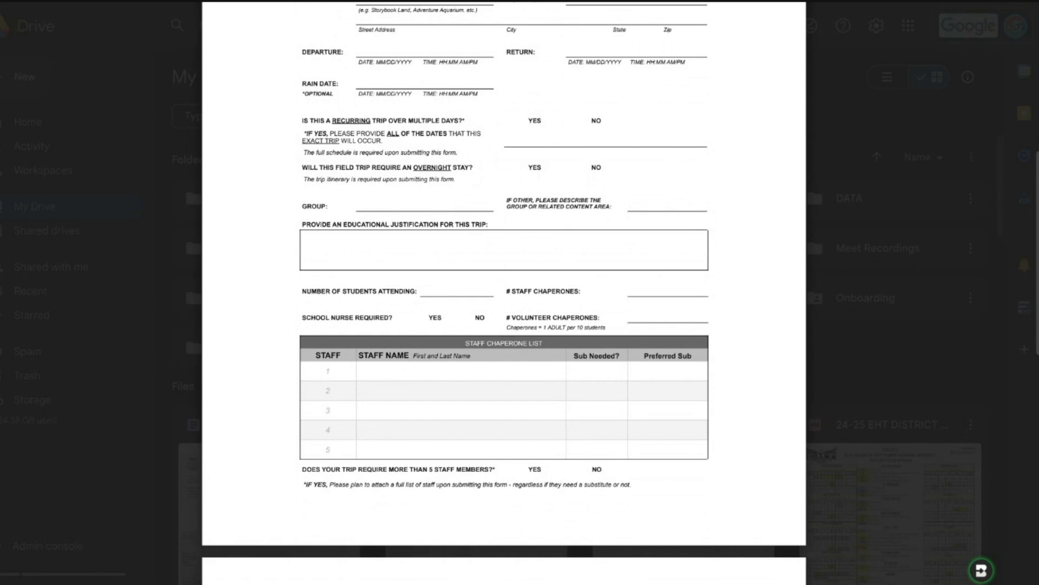
{"action": "scroll", "coordinate": [504, 293], "scroll_direction": "down", "scroll_amount": 9}
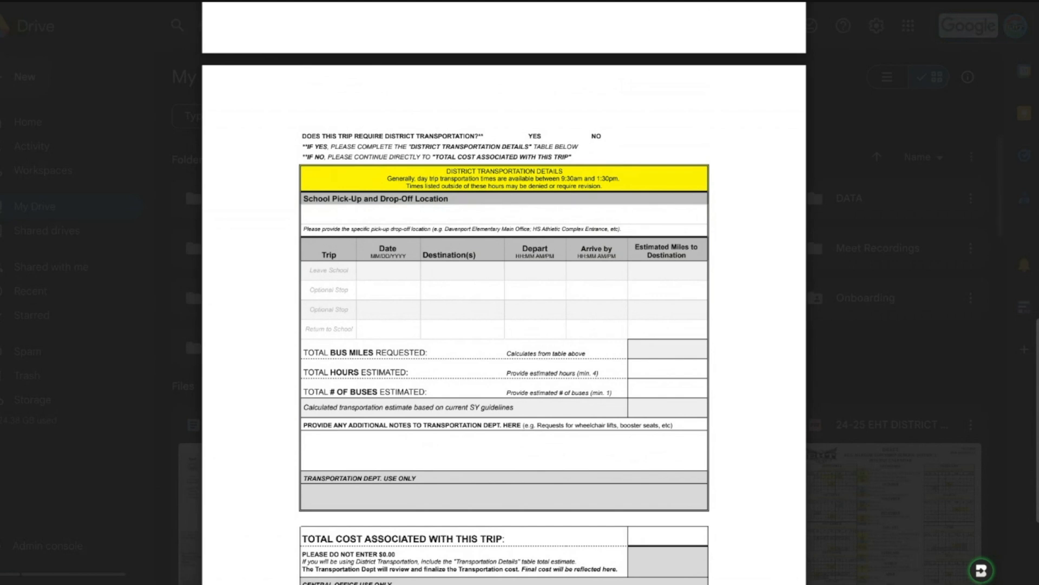
{"action": "scroll", "coordinate": [664, 352], "scroll_direction": "down", "scroll_amount": 2}
{"action": "scroll", "coordinate": [664, 352], "scroll_direction": "down", "scroll_amount": 2}
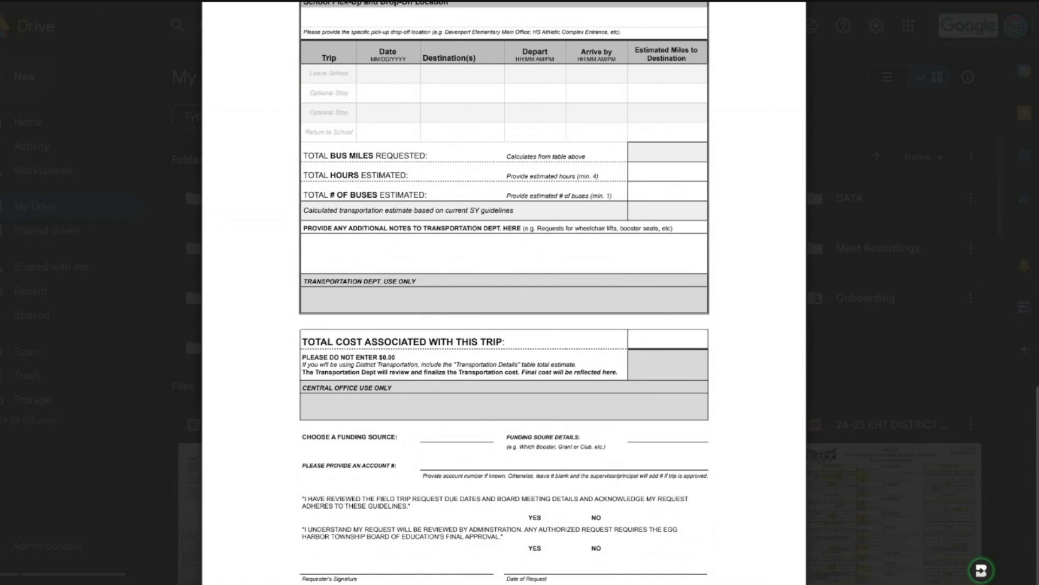
{"action": "scroll", "coordinate": [503, 292], "scroll_direction": "down", "scroll_amount": 2}
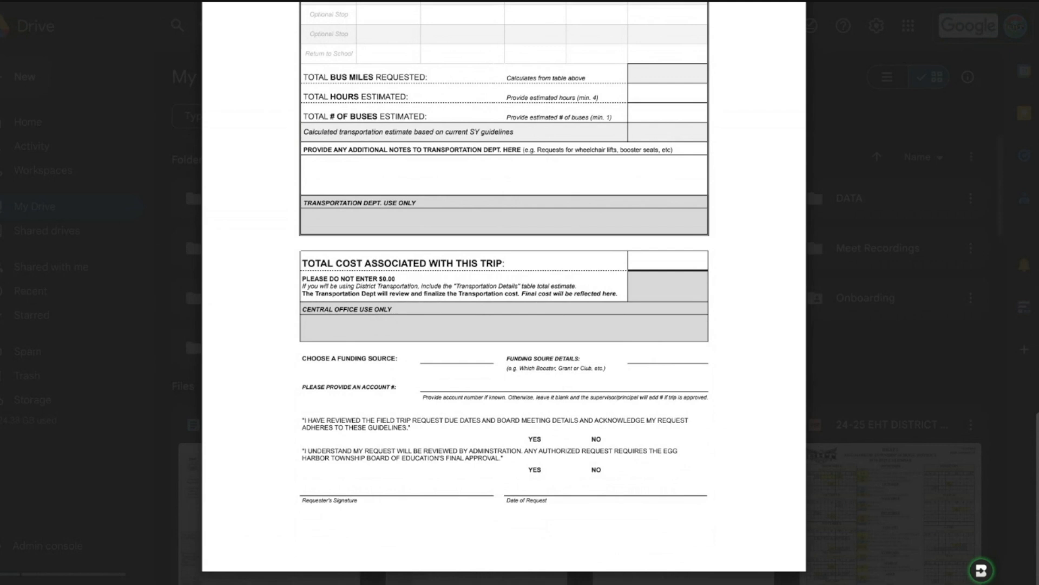
{"action": "scroll", "coordinate": [504, 292], "scroll_direction": "up", "scroll_amount": 15}
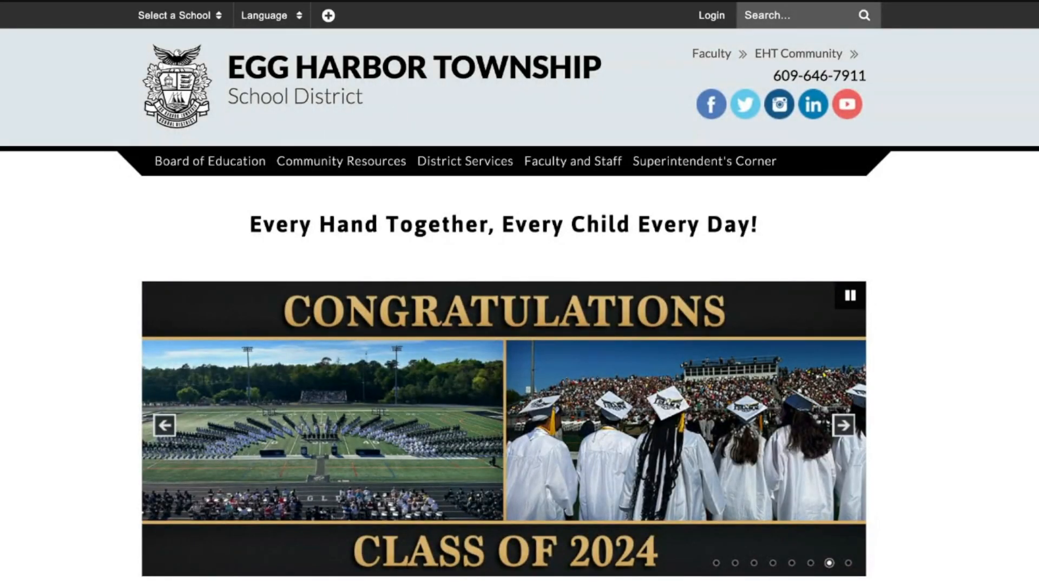
Step: On the Egg Harbor Township School District site, open the faculty's Frequently Needed Forms page and find the Request for School/Field Trip Form
{"action": "mouse_move", "coordinate": [586, 154]}
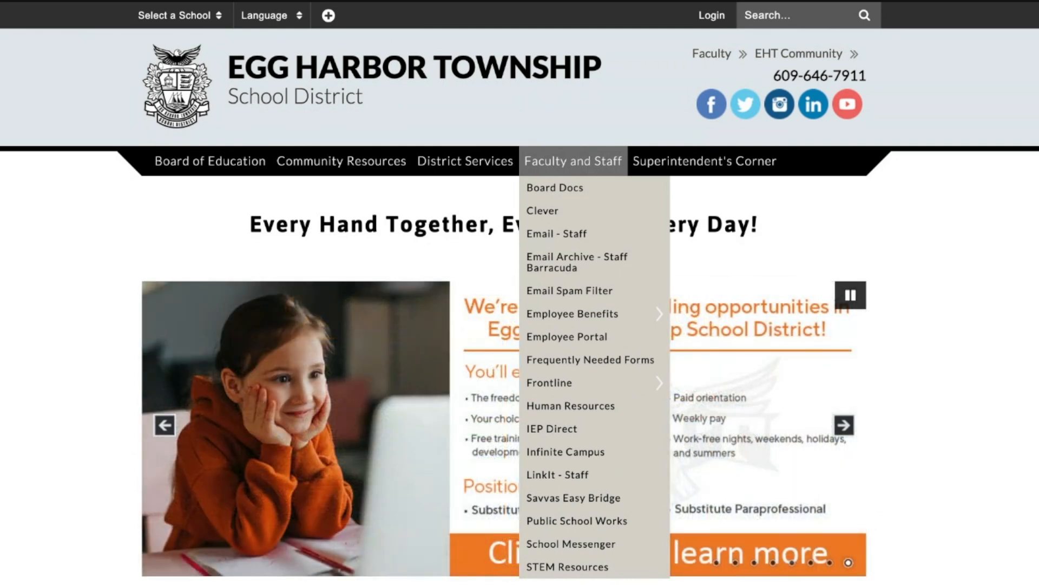
{"action": "left_click", "coordinate": [566, 361]}
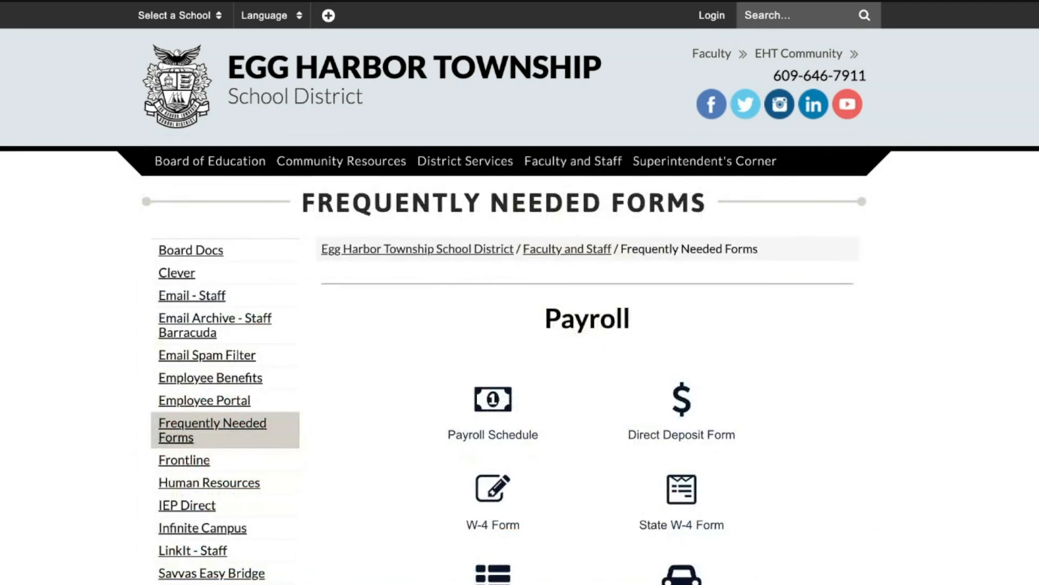
{"action": "scroll", "coordinate": [519, 292], "scroll_direction": "down", "scroll_amount": 7}
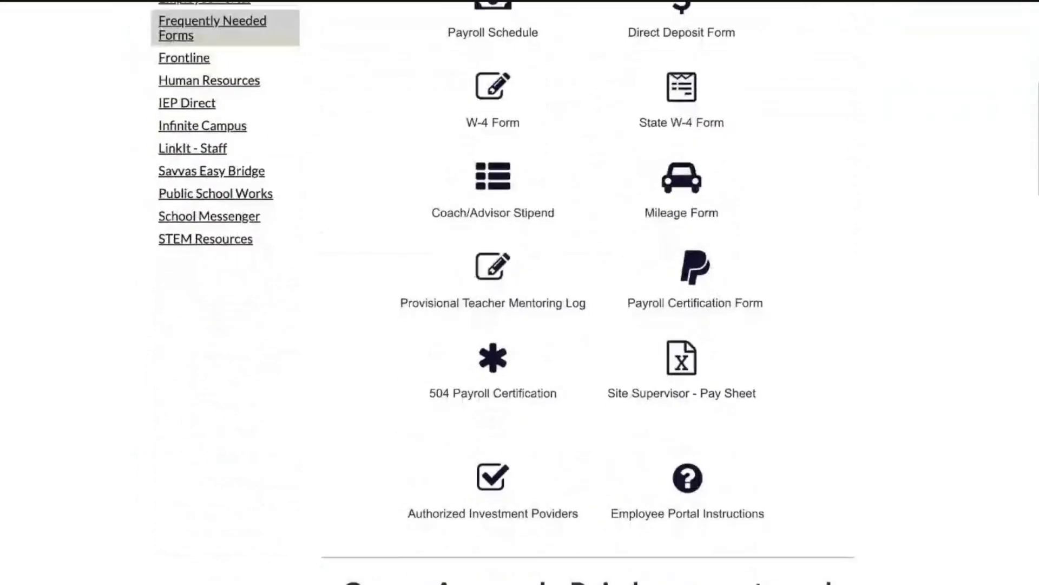
{"action": "scroll", "coordinate": [520, 292], "scroll_direction": "down", "scroll_amount": 20}
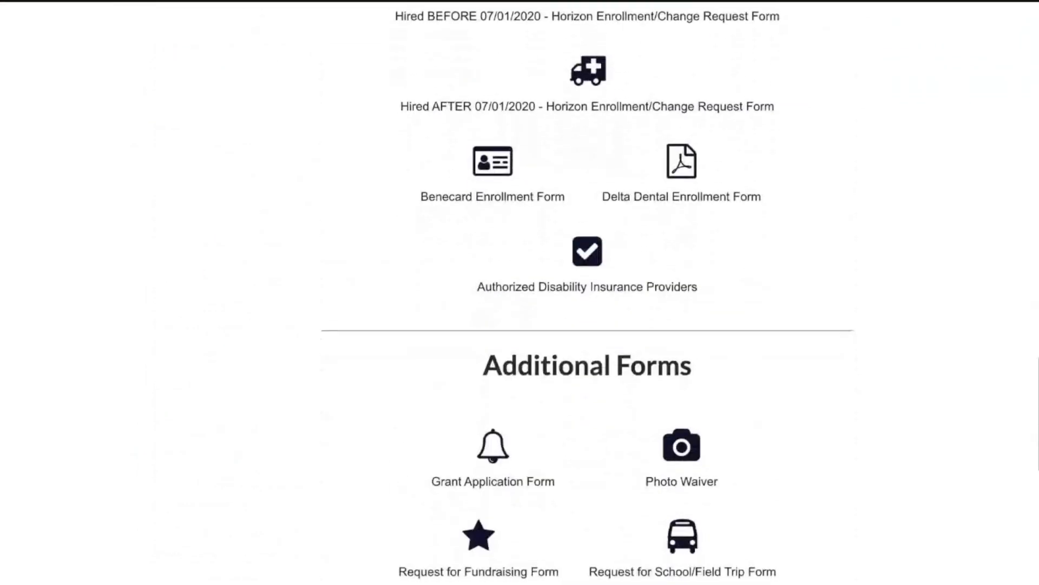
{"action": "scroll", "coordinate": [693, 314], "scroll_direction": "down", "scroll_amount": 4}
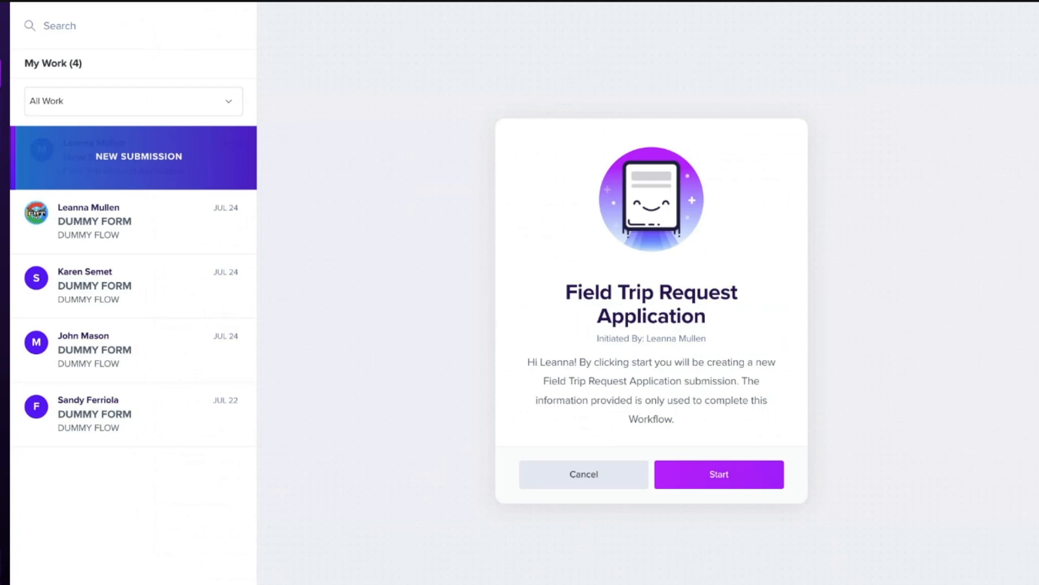
Step: Start a new Field Trip Request Application submission and save it for later
{"action": "left_click", "coordinate": [735, 481]}
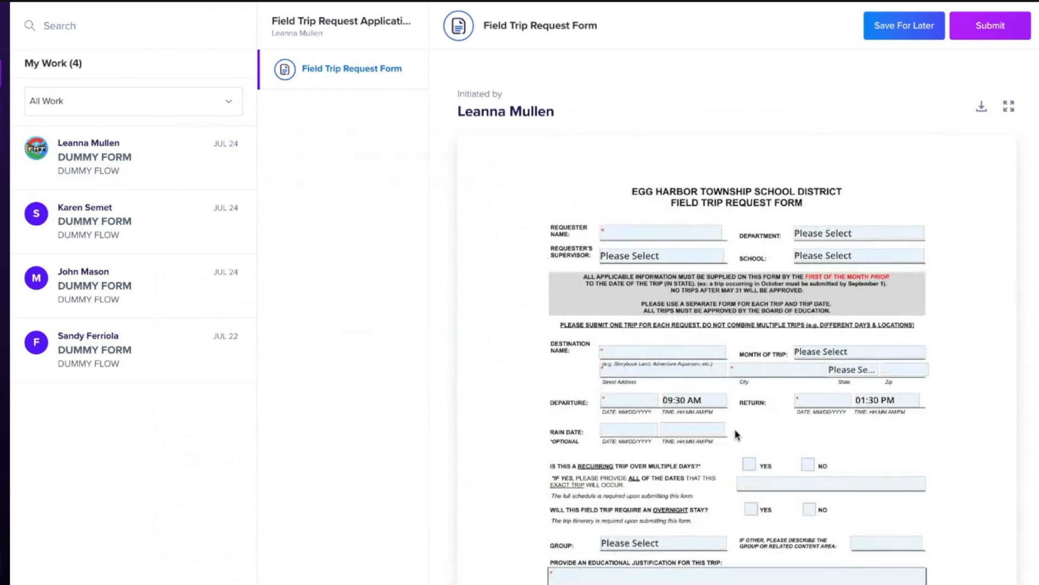
{"action": "left_click", "coordinate": [911, 38]}
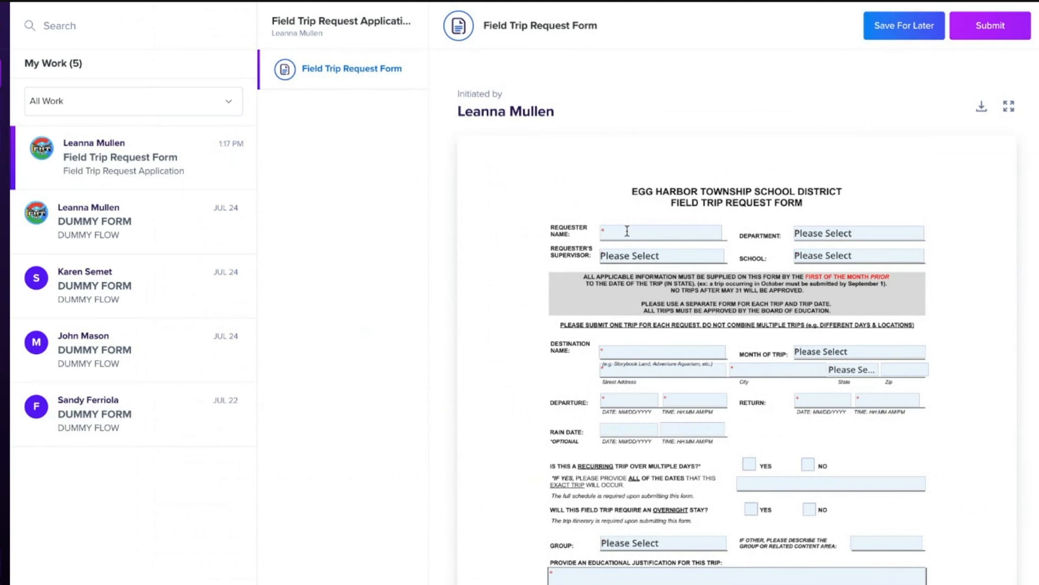
Step: Expand the Field Trip Request Form to the full view and enter the requester's full name
{"action": "left_click", "coordinate": [1009, 106]}
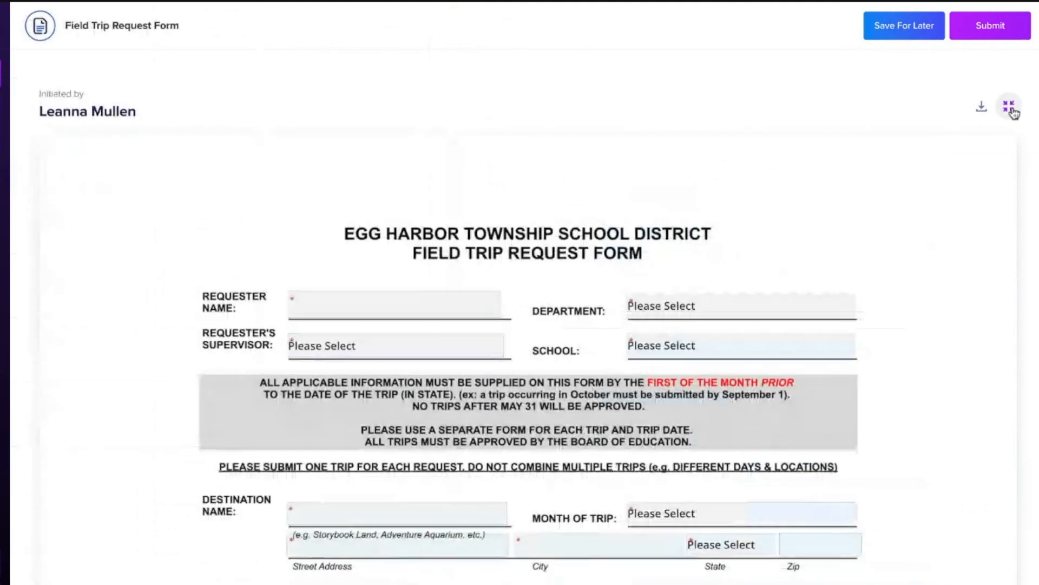
{"action": "left_click", "coordinate": [395, 303]}
{"action": "scroll", "coordinate": [395, 303], "scroll_direction": "down", "scroll_amount": 20}
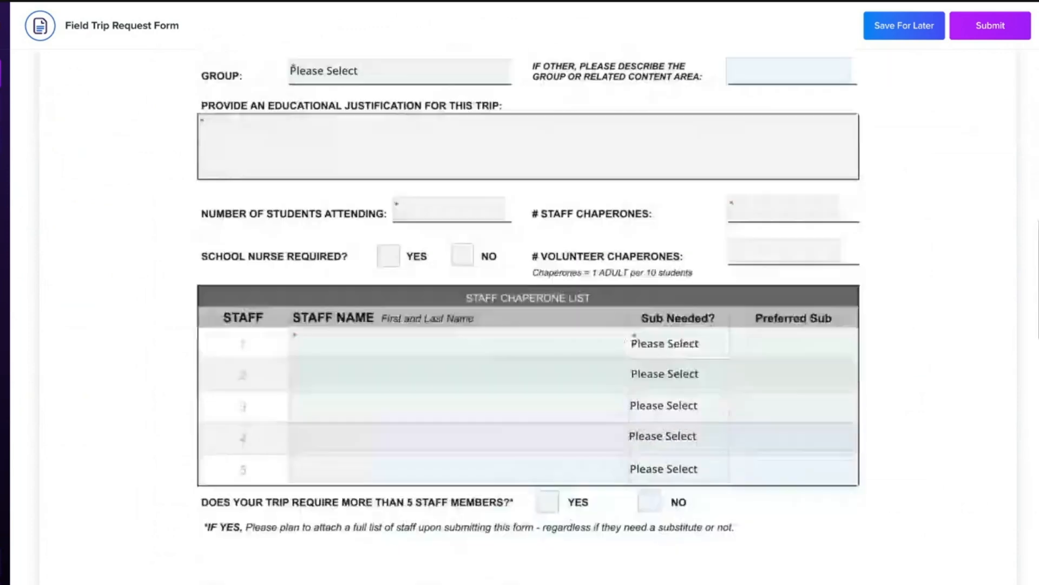
{"action": "scroll", "coordinate": [396, 507], "scroll_direction": "up", "scroll_amount": 4}
{"action": "scroll", "coordinate": [396, 507], "scroll_direction": "up", "scroll_amount": 20}
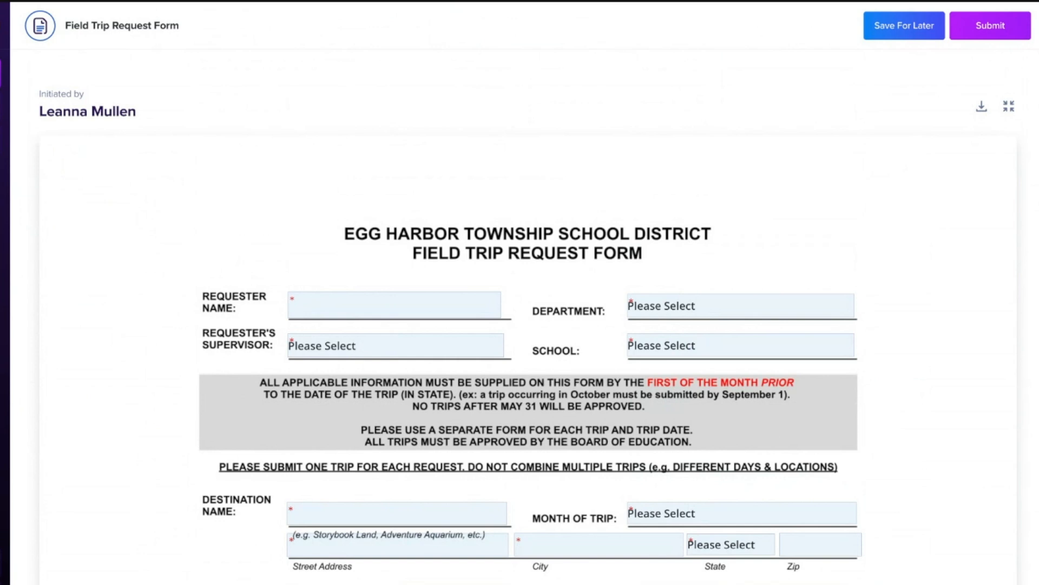
Step: Set the requester's department to Elementary K-5
{"action": "left_click", "coordinate": [733, 311]}
{"action": "scroll", "coordinate": [754, 339], "scroll_direction": "down", "scroll_amount": 5}
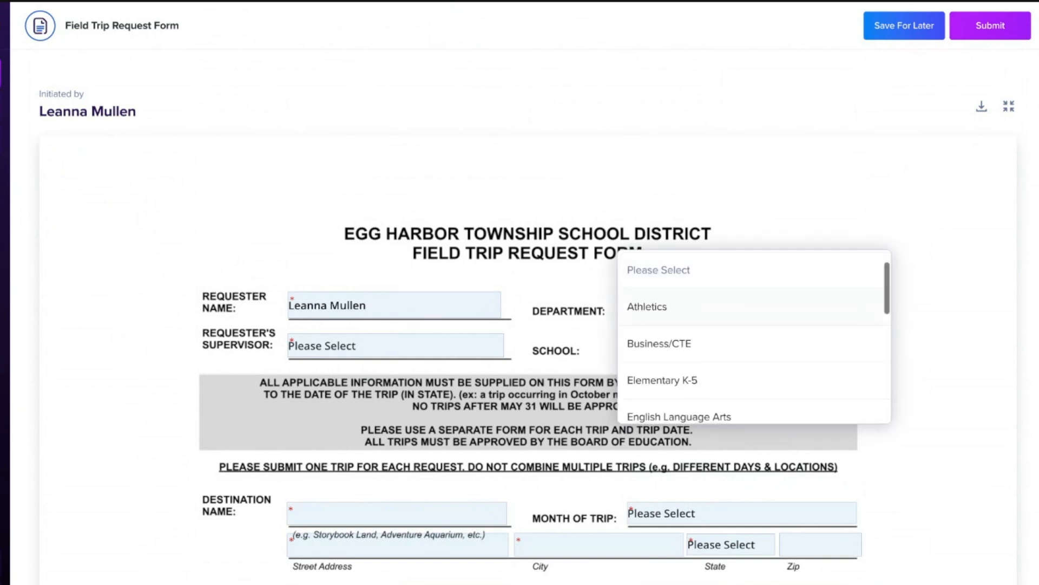
{"action": "scroll", "coordinate": [754, 339], "scroll_direction": "down", "scroll_amount": 3}
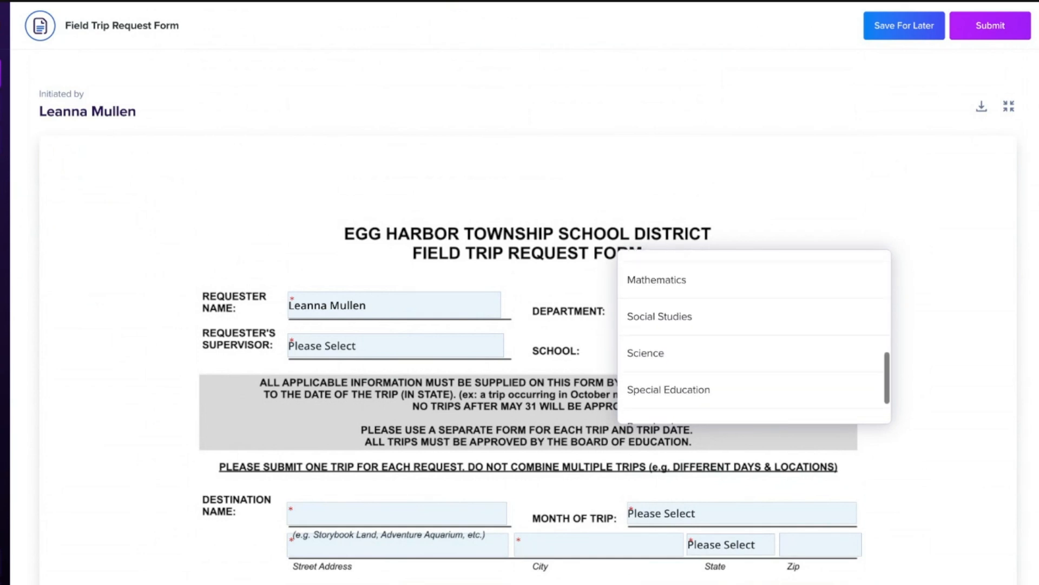
{"action": "scroll", "coordinate": [754, 338], "scroll_direction": "up", "scroll_amount": 10}
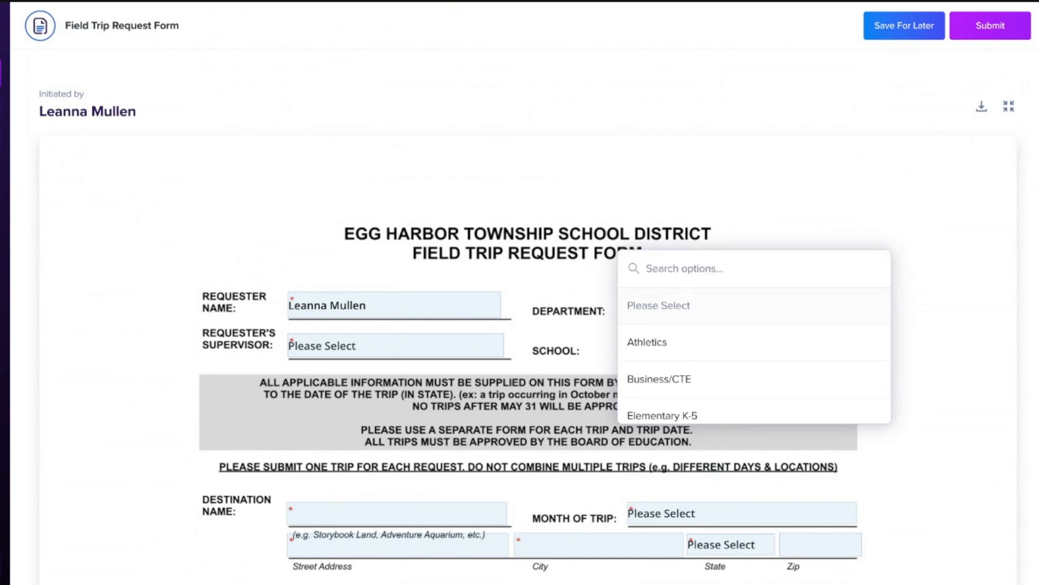
{"action": "scroll", "coordinate": [737, 370], "scroll_direction": "down", "scroll_amount": 1}
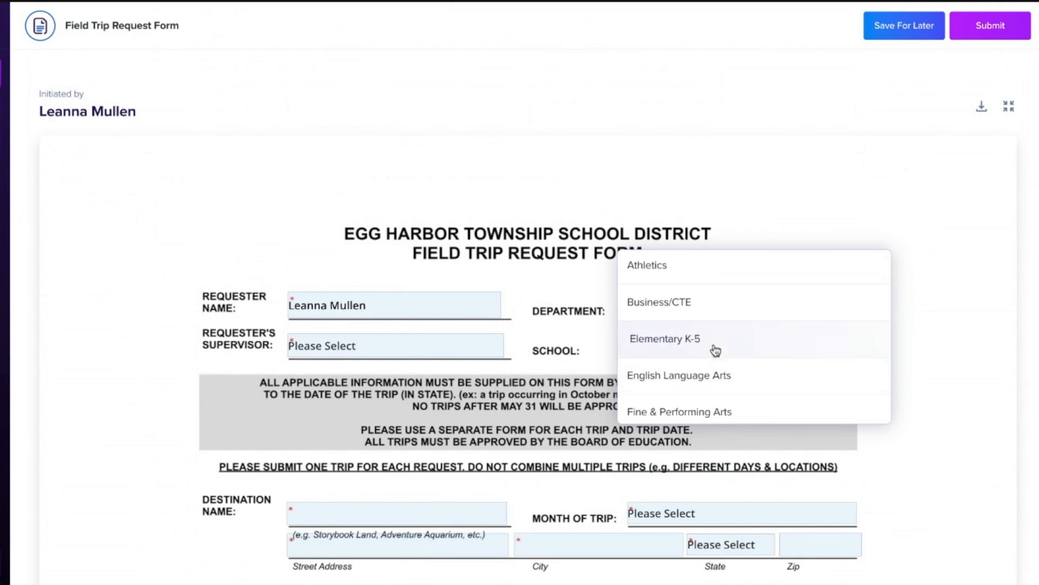
{"action": "left_click", "coordinate": [716, 351]}
Step: Look through the supervisor options and choose K-5 Elementary as the requester's supervisor
{"action": "left_click", "coordinate": [341, 350]}
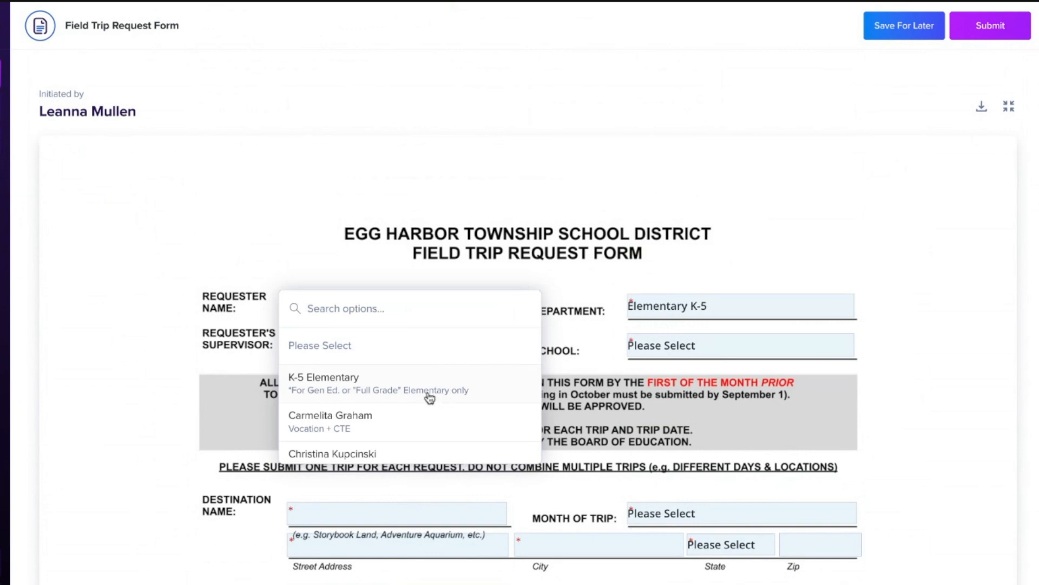
{"action": "scroll", "coordinate": [429, 400], "scroll_direction": "down", "scroll_amount": 3}
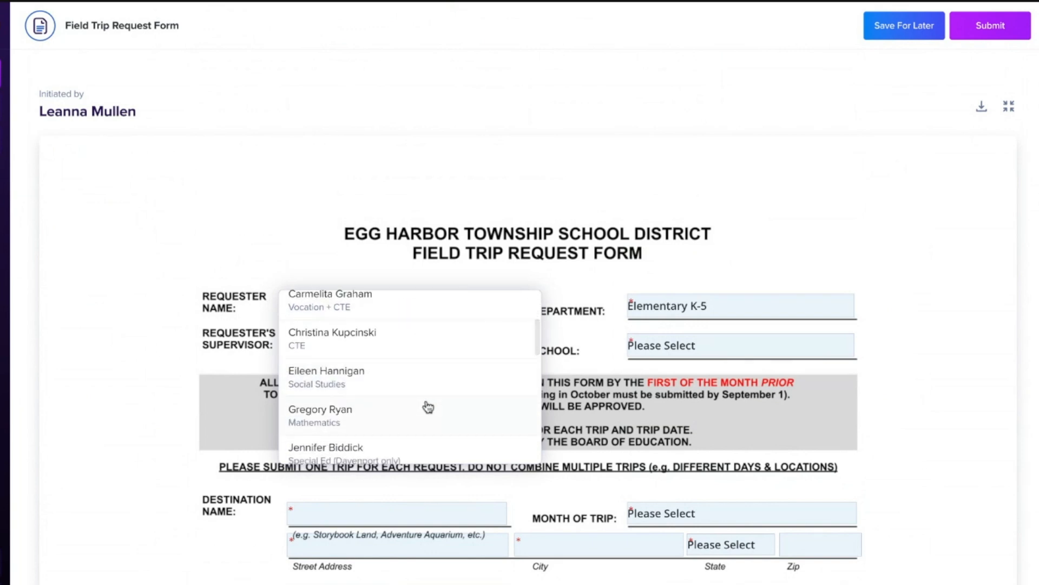
{"action": "scroll", "coordinate": [428, 407], "scroll_direction": "down", "scroll_amount": 3}
{"action": "scroll", "coordinate": [428, 406], "scroll_direction": "up", "scroll_amount": 8}
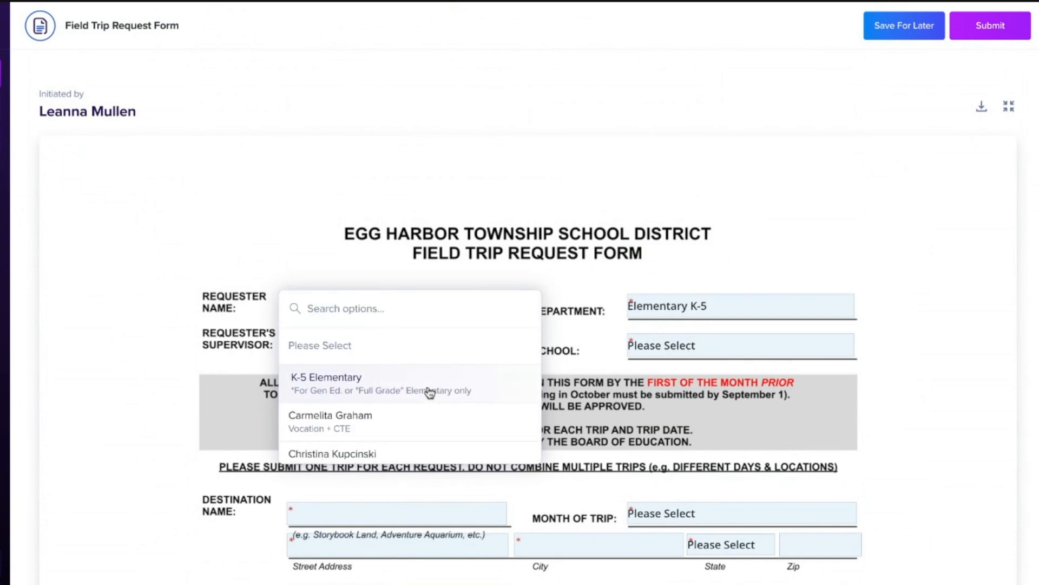
{"action": "left_click", "coordinate": [430, 392]}
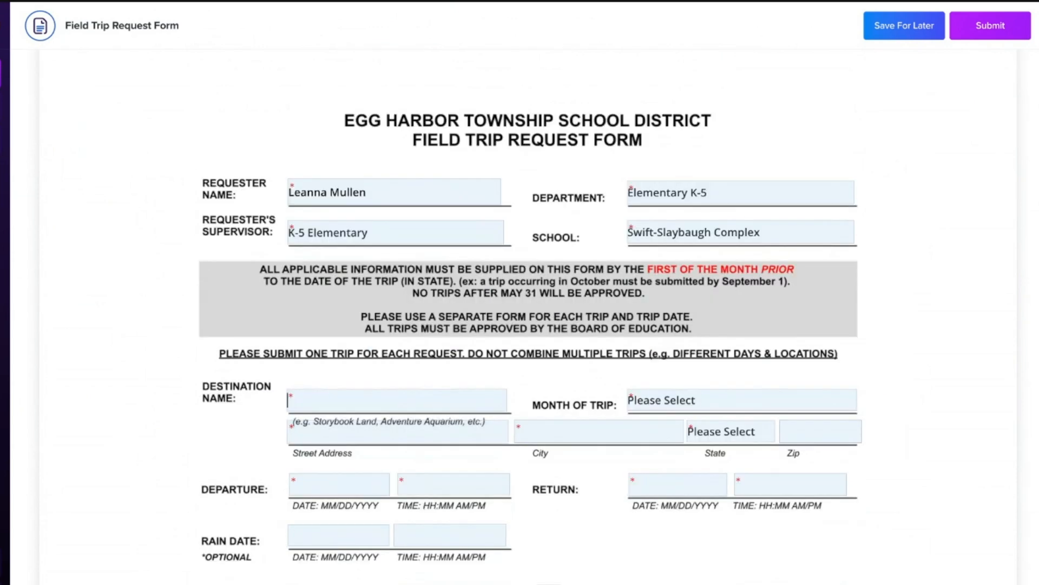
Step: Enter "THIS IS A TEST! Storybook Land" as the destination name and fill in the destination's address
{"action": "type", "text": "Storybook Land"}
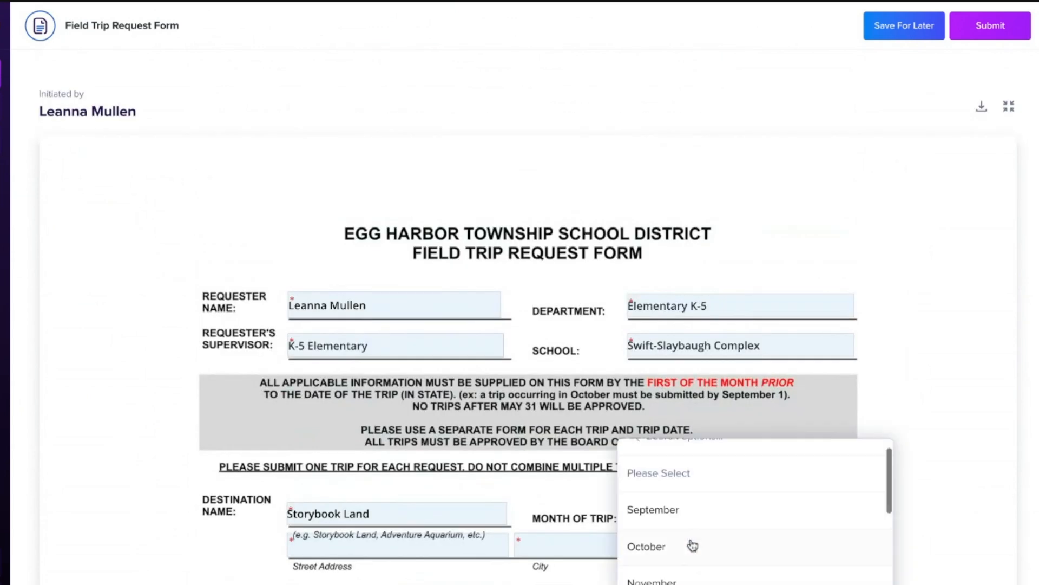
{"action": "left_click", "coordinate": [687, 547]}
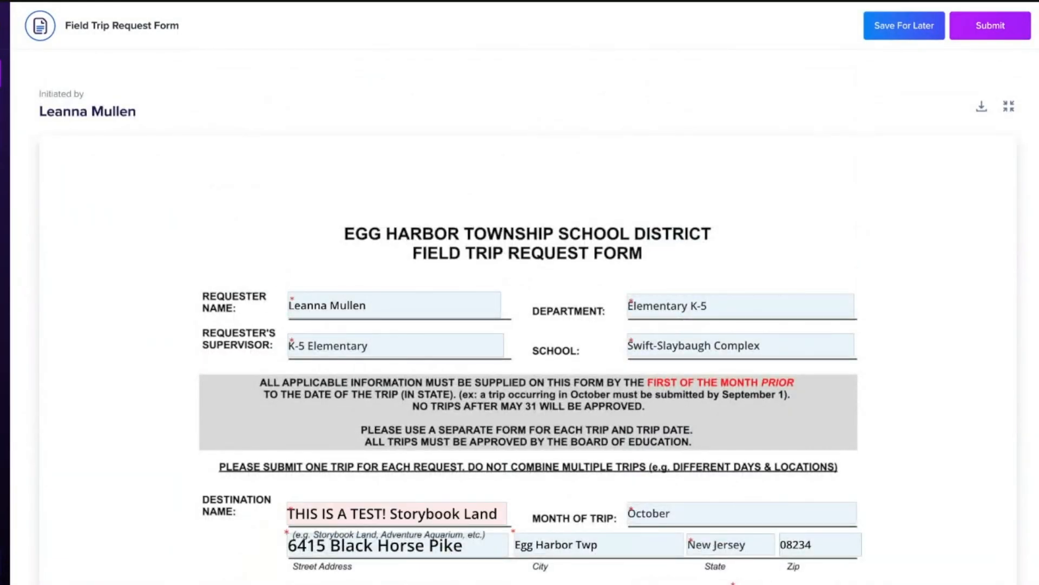
{"action": "scroll", "coordinate": [547, 202], "scroll_direction": "down", "scroll_amount": 5}
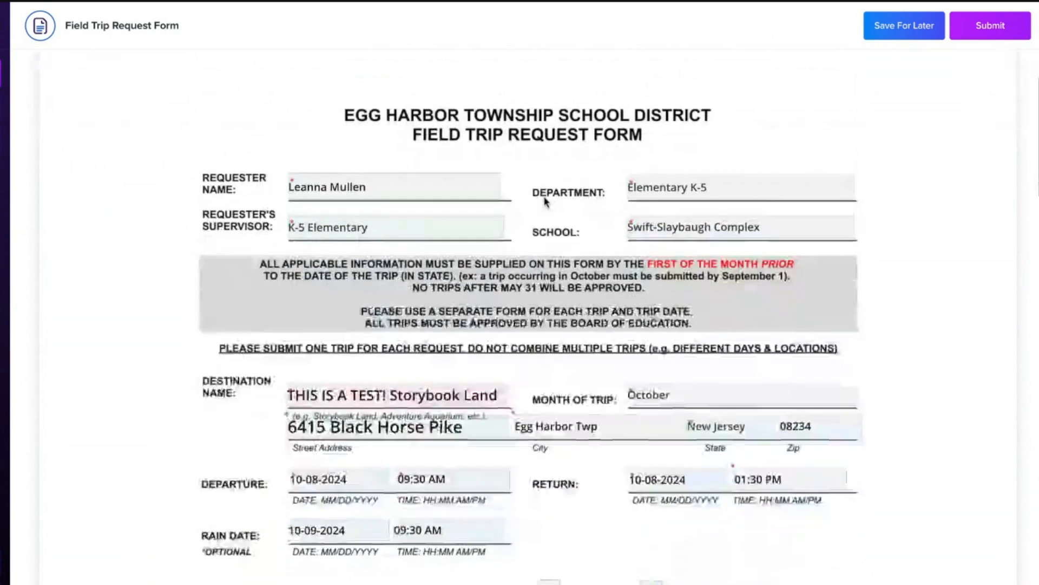
{"action": "key", "text": "BackSpace"}
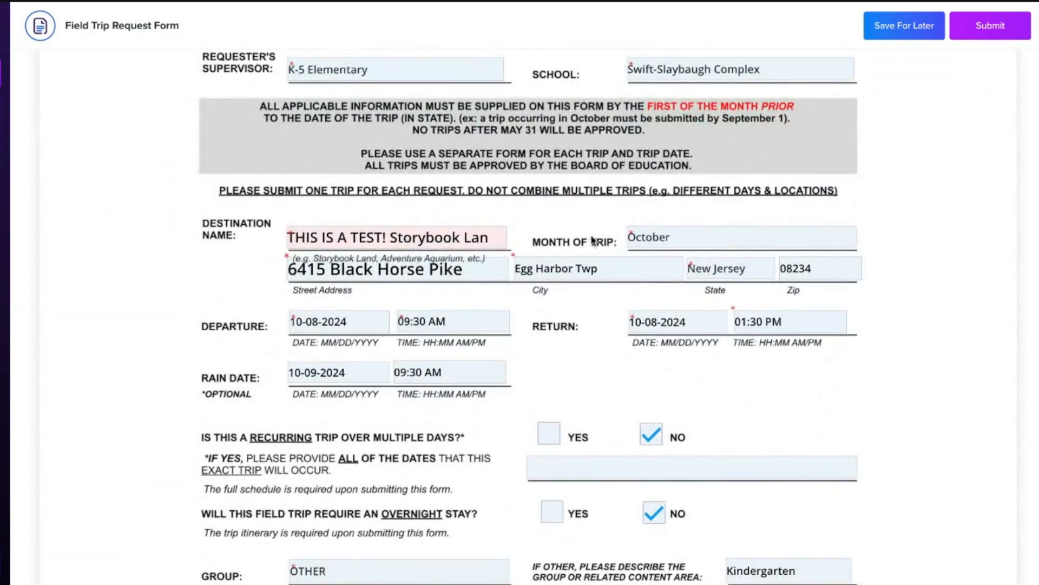
{"action": "type", "text": "d"}
Step: In the transportation table, retype the end of the Return to School destination as Slaybaugh Primary
{"action": "scroll", "coordinate": [899, 332], "scroll_direction": "down", "scroll_amount": 4}
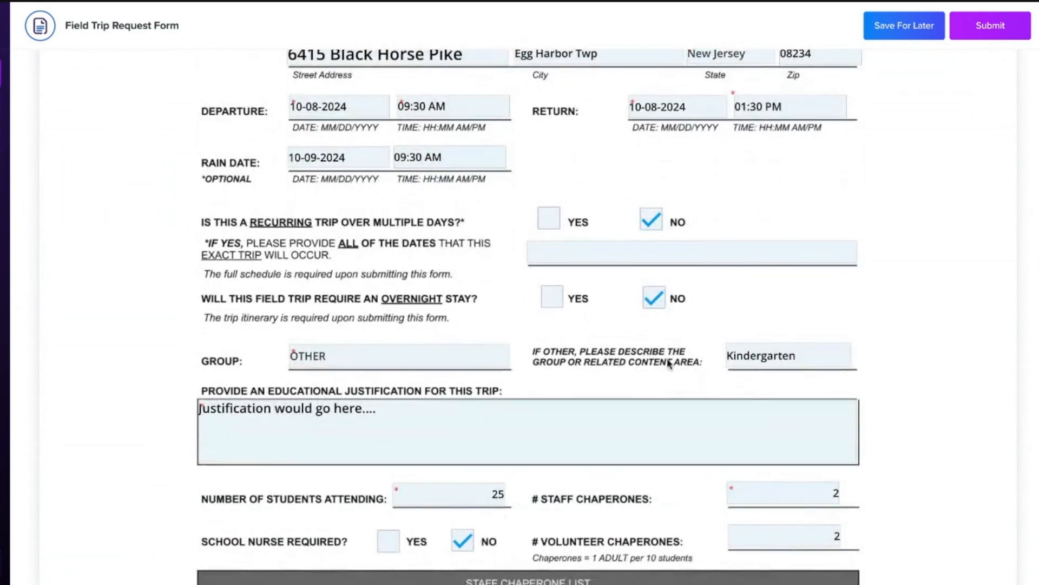
{"action": "scroll", "coordinate": [765, 366], "scroll_direction": "down", "scroll_amount": 5}
{"action": "scroll", "coordinate": [763, 363], "scroll_direction": "down", "scroll_amount": 20}
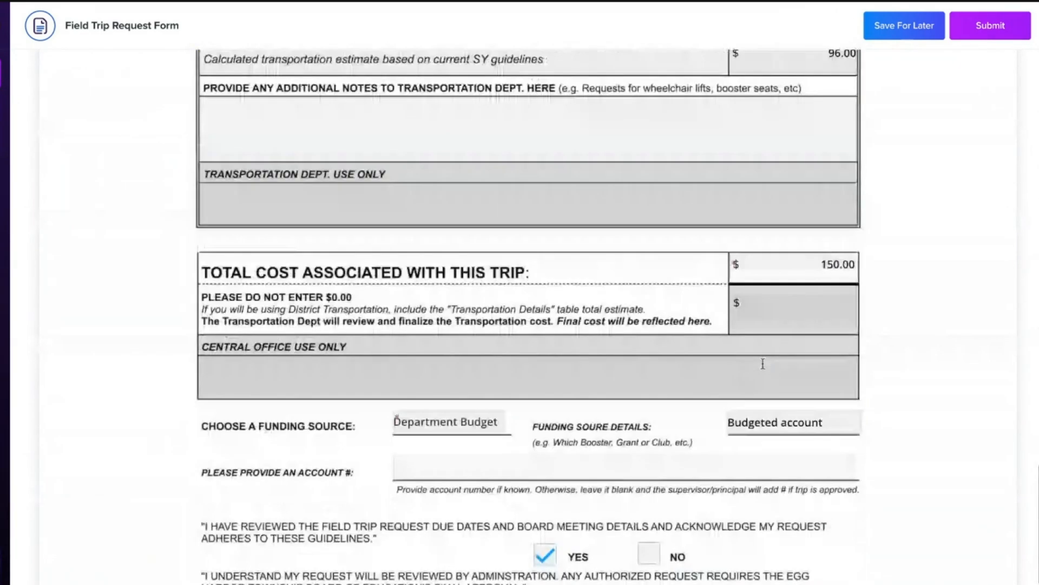
{"action": "scroll", "coordinate": [464, 304], "scroll_direction": "up", "scroll_amount": 6}
{"action": "left_click", "coordinate": [520, 236]}
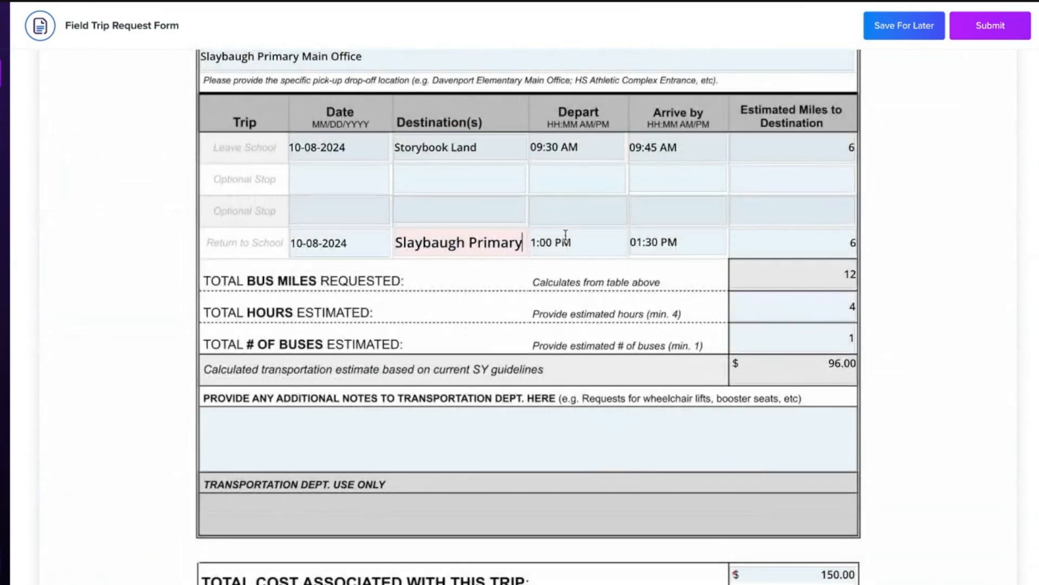
{"action": "key", "text": "BackSpace"}
{"action": "type", "text": "y"}
Step: Examine the transportation table's trip rows, total bus miles, estimated hours, number of buses and calculated transportation estimate
{"action": "scroll", "coordinate": [511, 255], "scroll_direction": "down", "scroll_amount": 5}
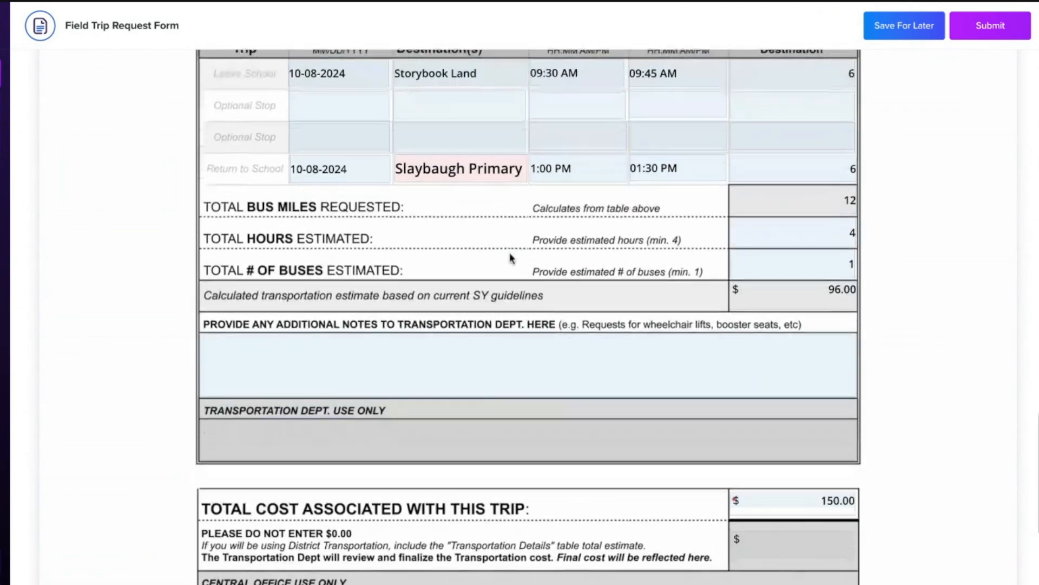
{"action": "scroll", "coordinate": [901, 367], "scroll_direction": "up", "scroll_amount": 5}
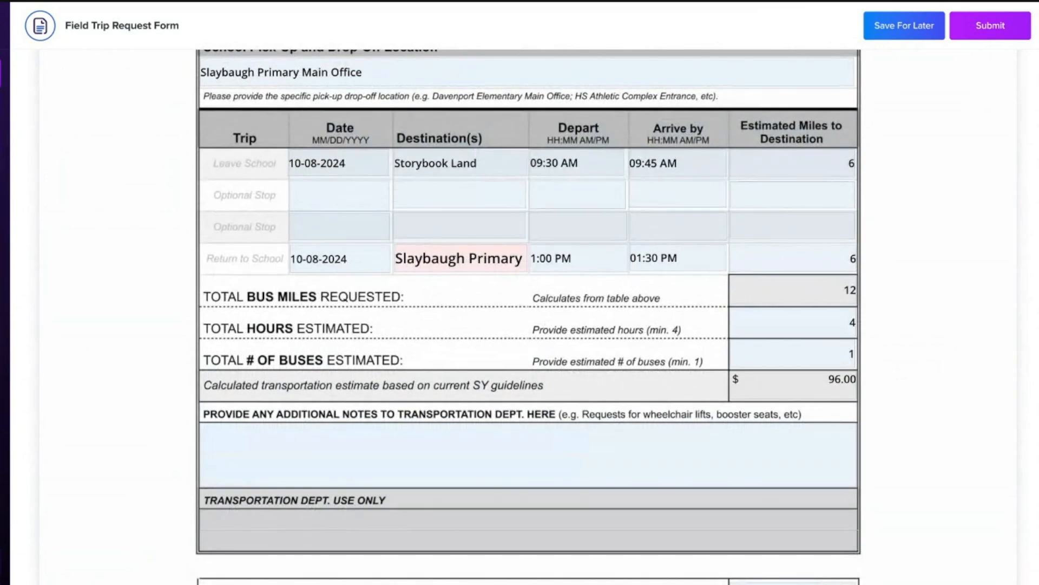
{"action": "scroll", "coordinate": [785, 165], "scroll_direction": "up", "scroll_amount": 2}
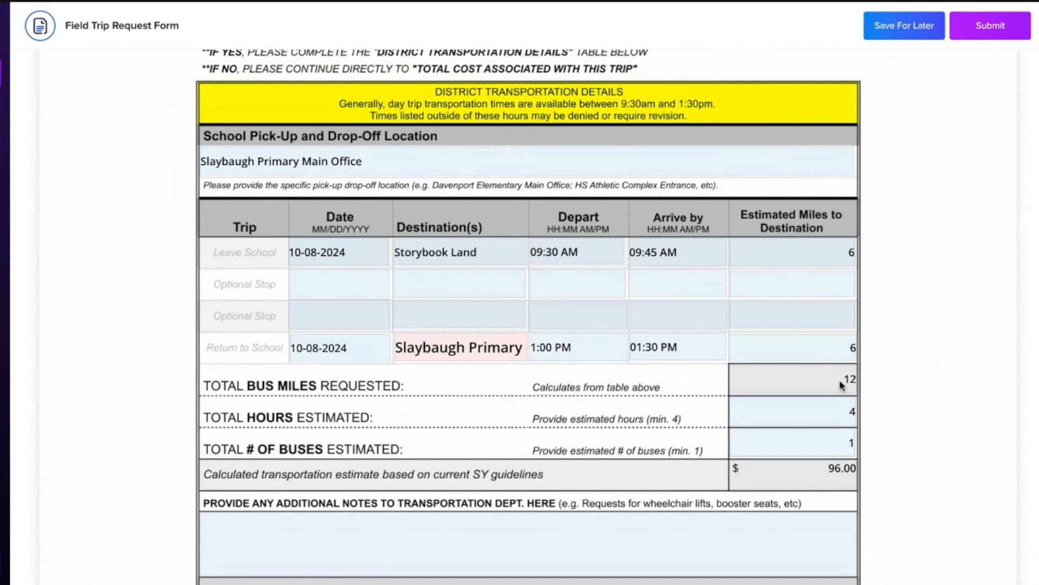
{"action": "left_click_drag", "start_coordinate": [841, 380], "coordinate": [865, 383]}
{"action": "left_click", "coordinate": [843, 417]}
{"action": "scroll", "coordinate": [850, 445], "scroll_direction": "down", "scroll_amount": 3}
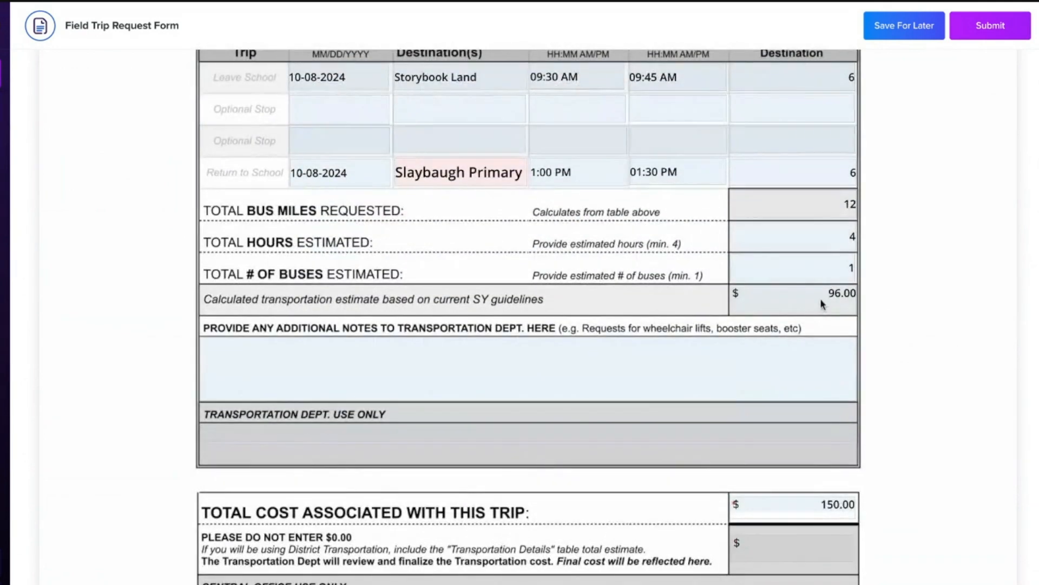
Step: Check the calculated transportation estimate against the total cost associated with this trip
{"action": "left_click_drag", "start_coordinate": [833, 296], "coordinate": [863, 297]}
{"action": "scroll", "coordinate": [841, 319], "scroll_direction": "down", "scroll_amount": 2}
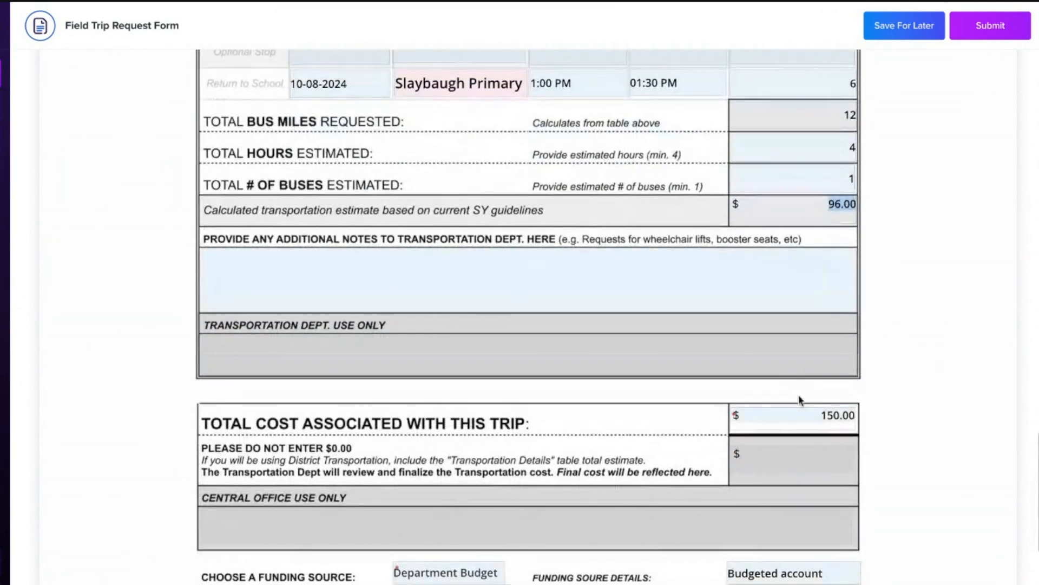
{"action": "left_click", "coordinate": [809, 421]}
{"action": "left_click_drag", "start_coordinate": [809, 420], "coordinate": [900, 421]}
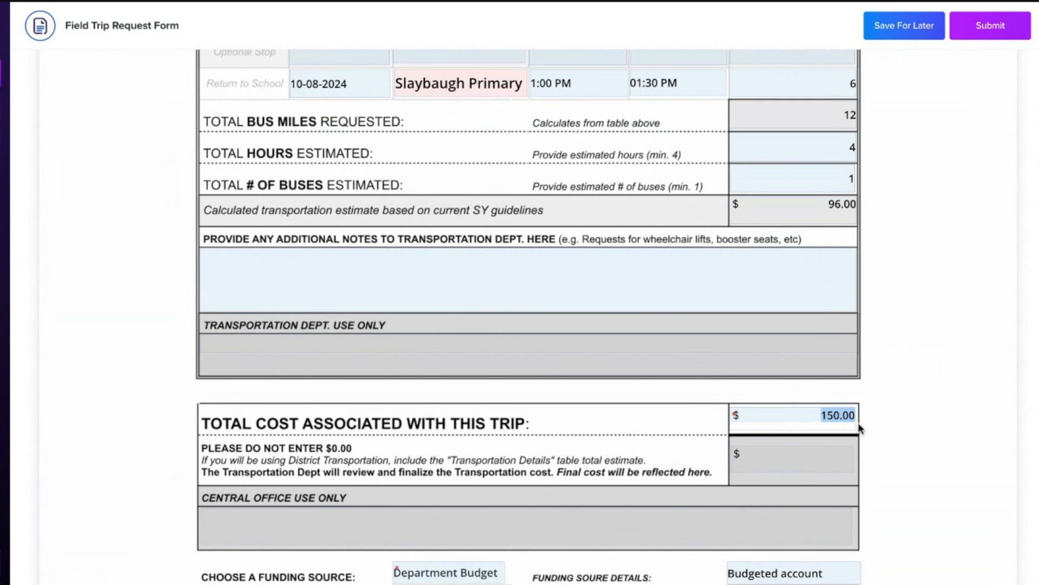
{"action": "left_click", "coordinate": [934, 426]}
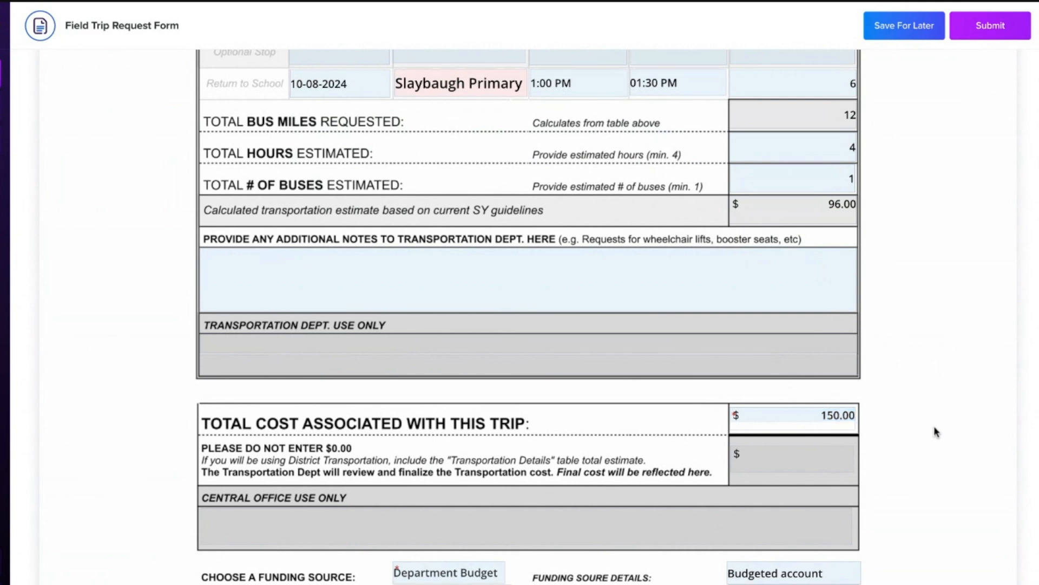
Step: Review the funding source, acknowledgements, signature and request date, and submit the field trip request form
{"action": "scroll", "coordinate": [929, 437], "scroll_direction": "down", "scroll_amount": 6}
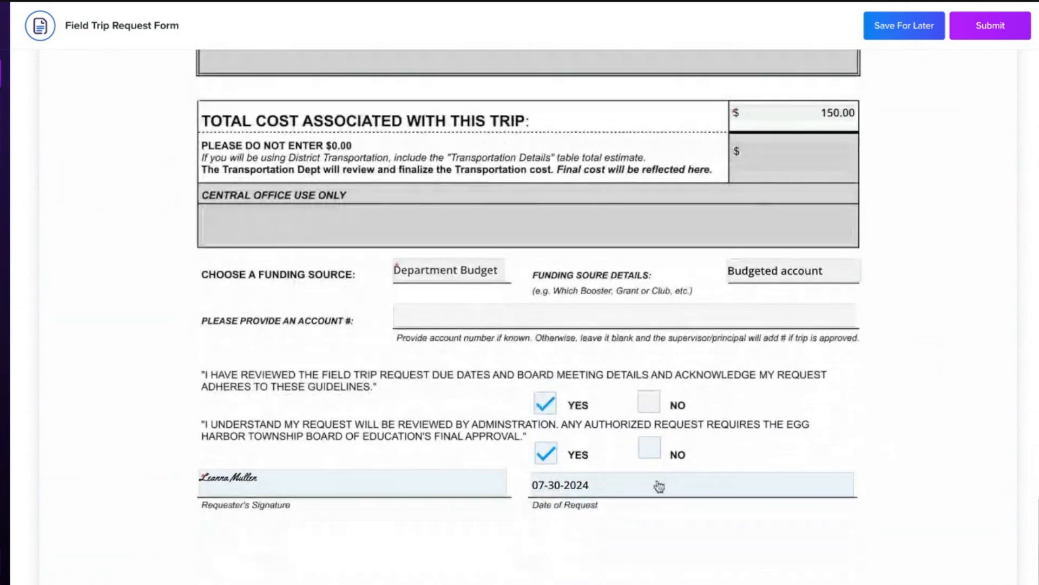
{"action": "left_click", "coordinate": [999, 34]}
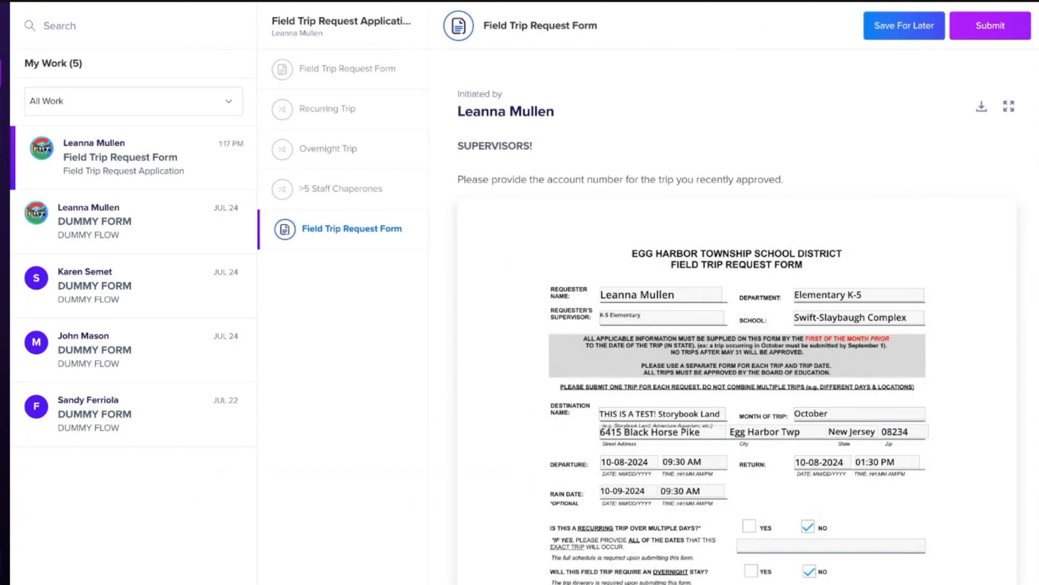
Step: Look through the field trip request form returned to the supervisor for providing the trip's account number
{"action": "scroll", "coordinate": [900, 298], "scroll_direction": "down", "scroll_amount": 10}
{"action": "scroll", "coordinate": [901, 300], "scroll_direction": "up", "scroll_amount": 12}
{"action": "scroll", "coordinate": [900, 300], "scroll_direction": "down", "scroll_amount": 13}
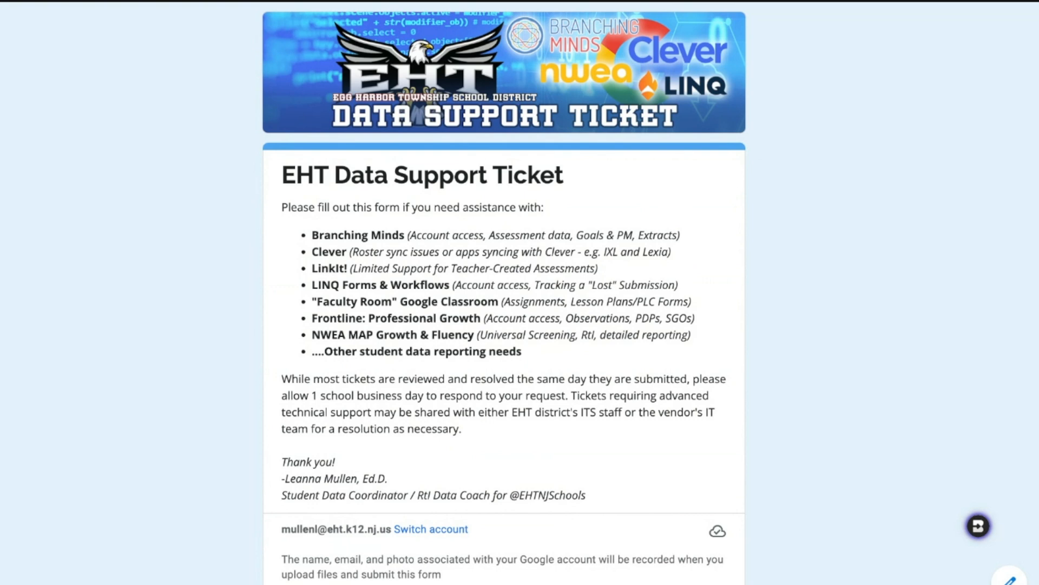
Step: Examine the EHT Data Support Ticket form's support categories, including the LINQ Forms & Workflows option
{"action": "scroll", "coordinate": [400, 205], "scroll_direction": "down", "scroll_amount": 15}
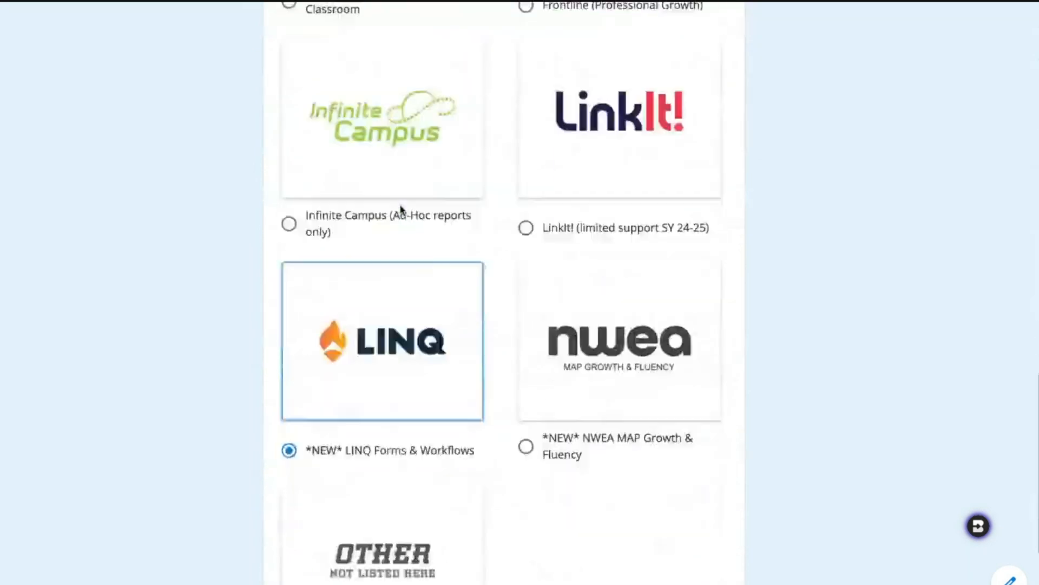
{"action": "scroll", "coordinate": [401, 206], "scroll_direction": "up", "scroll_amount": 8}
{"action": "scroll", "coordinate": [401, 205], "scroll_direction": "down", "scroll_amount": 9}
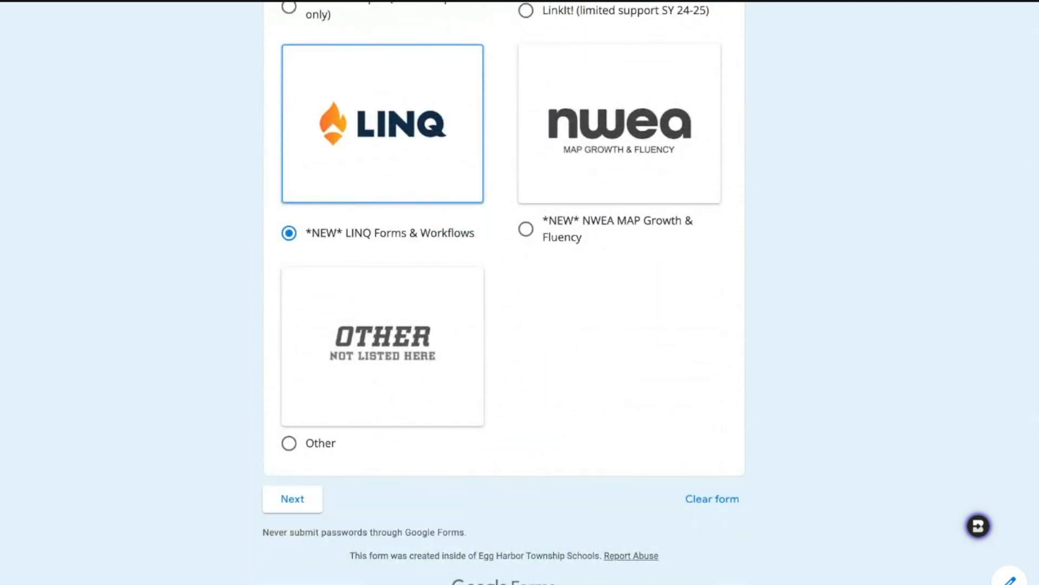
{"action": "scroll", "coordinate": [504, 292], "scroll_direction": "up", "scroll_amount": 15}
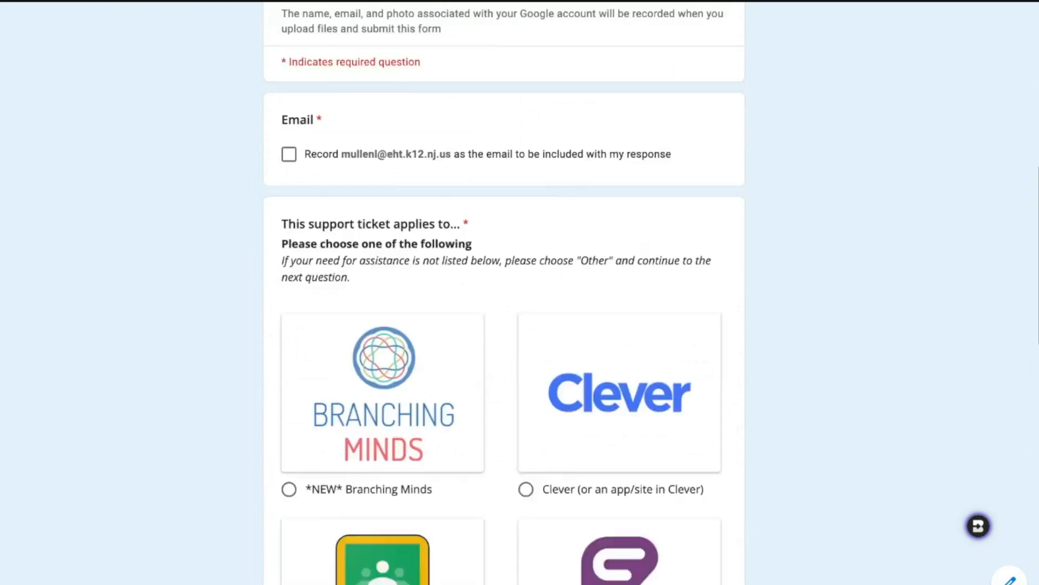